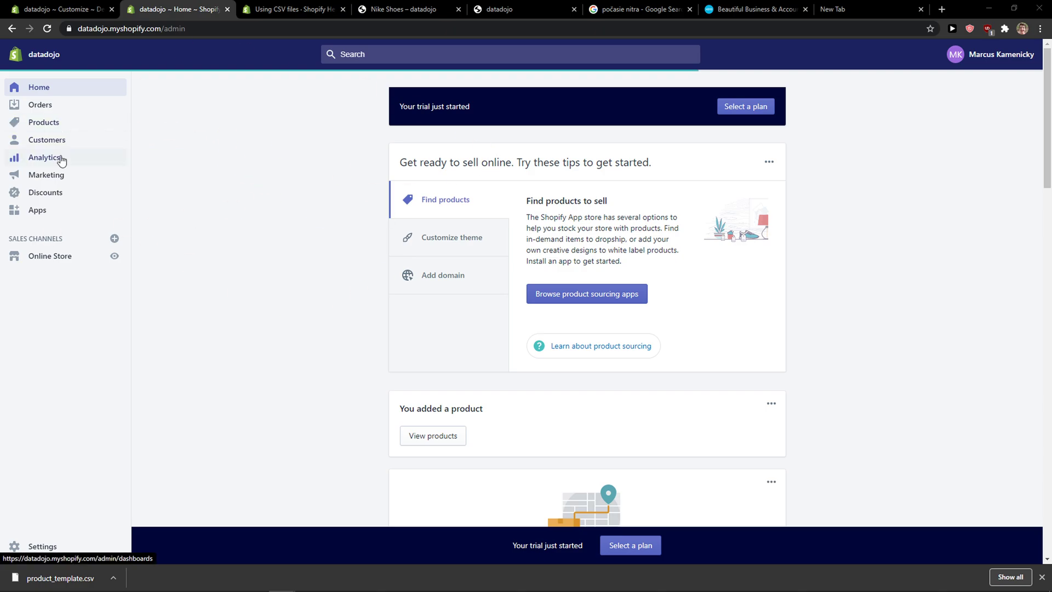
Open the Products list to show the Baby Yoda and Nike Shoes products
left_click(69, 122)
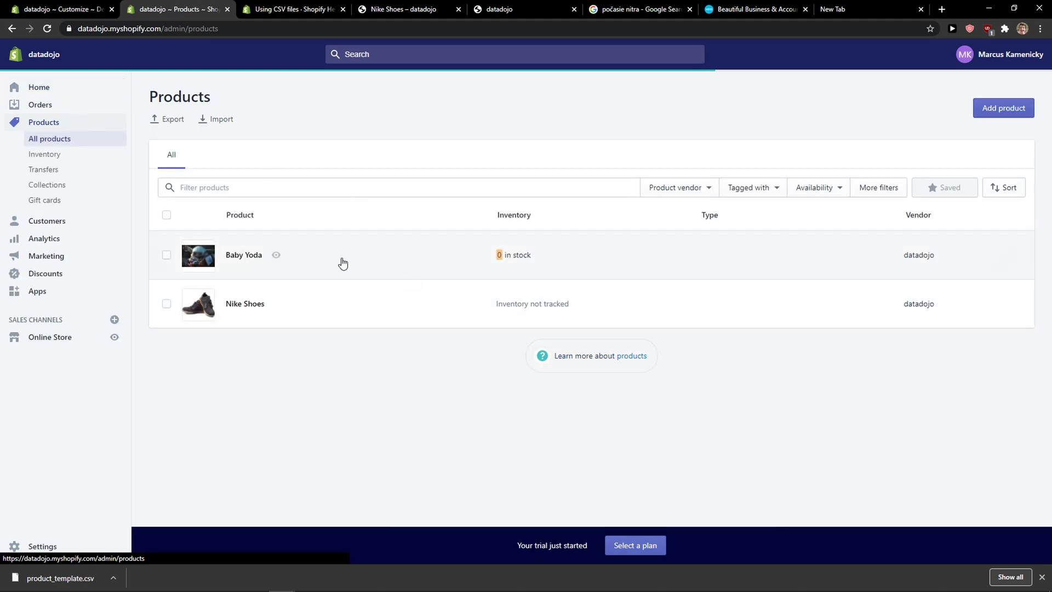
Preview Baby Yoda on the storefront, then select it and make it unavailable
left_click(276, 256)
left_click(136, 9)
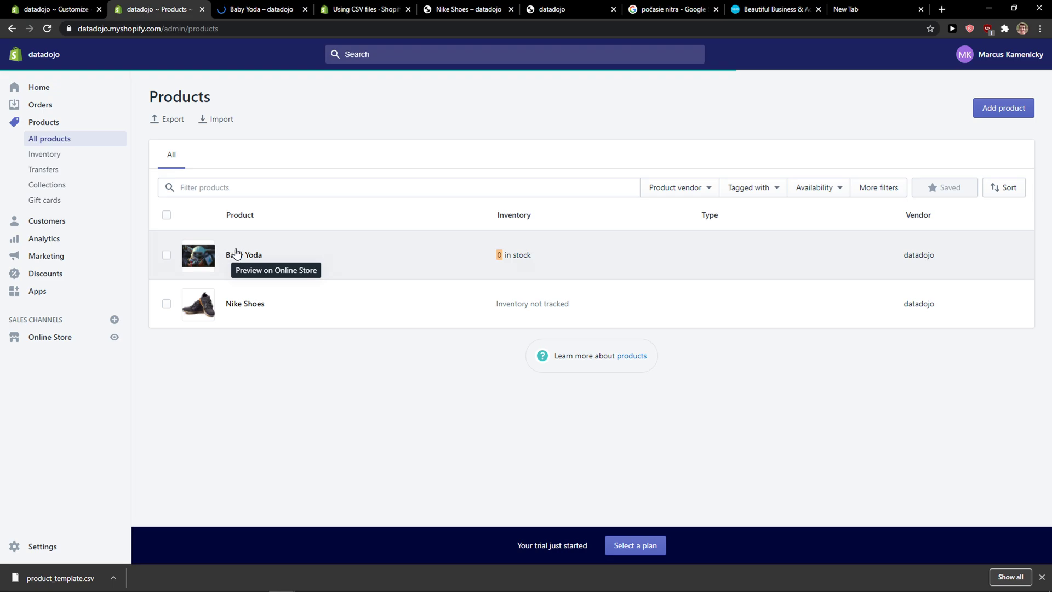
left_click(167, 256)
left_click(326, 216)
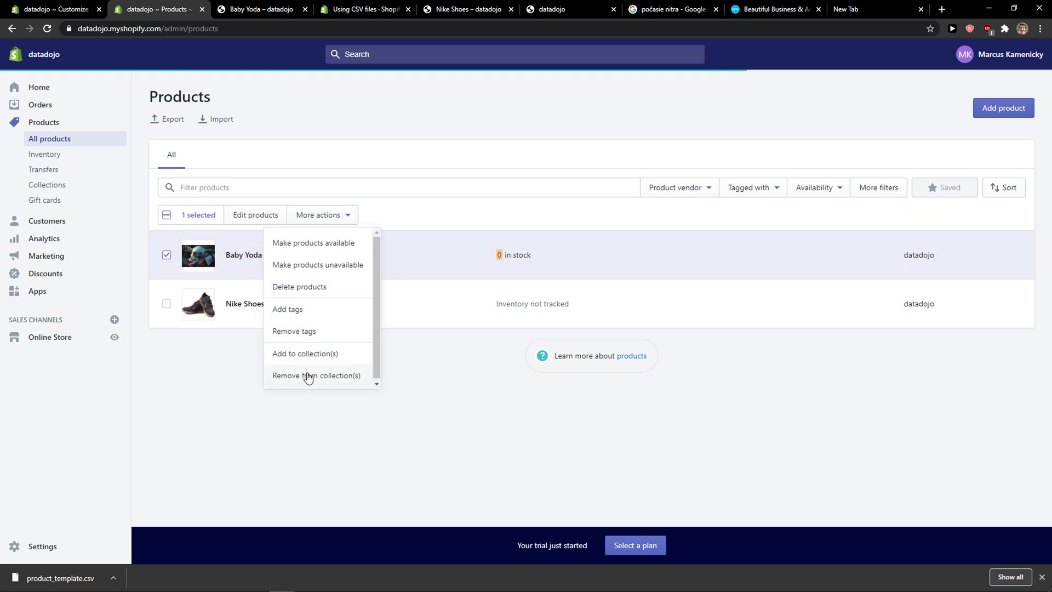
left_click(341, 264)
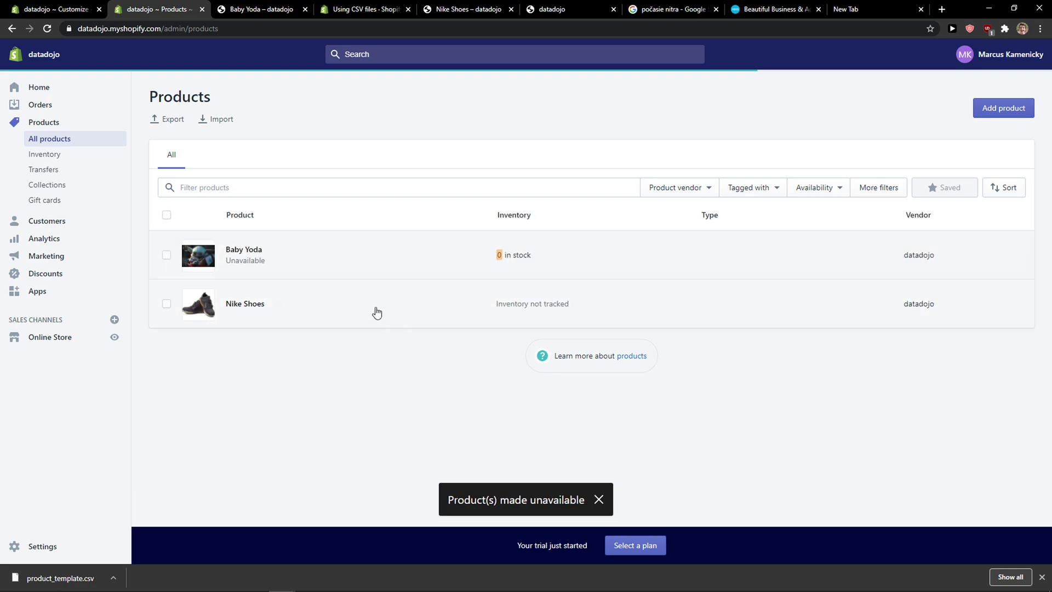
View Baby Yoda's product details, then reopen Baby Yoda in a new tab from Products
left_click(377, 273)
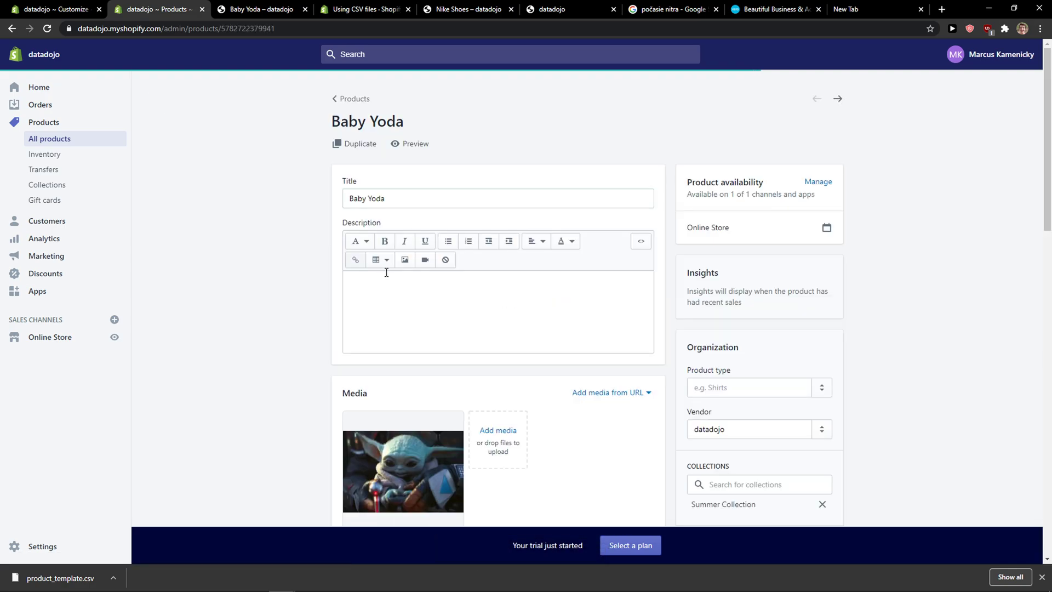
scroll(419, 275, "down", 1)
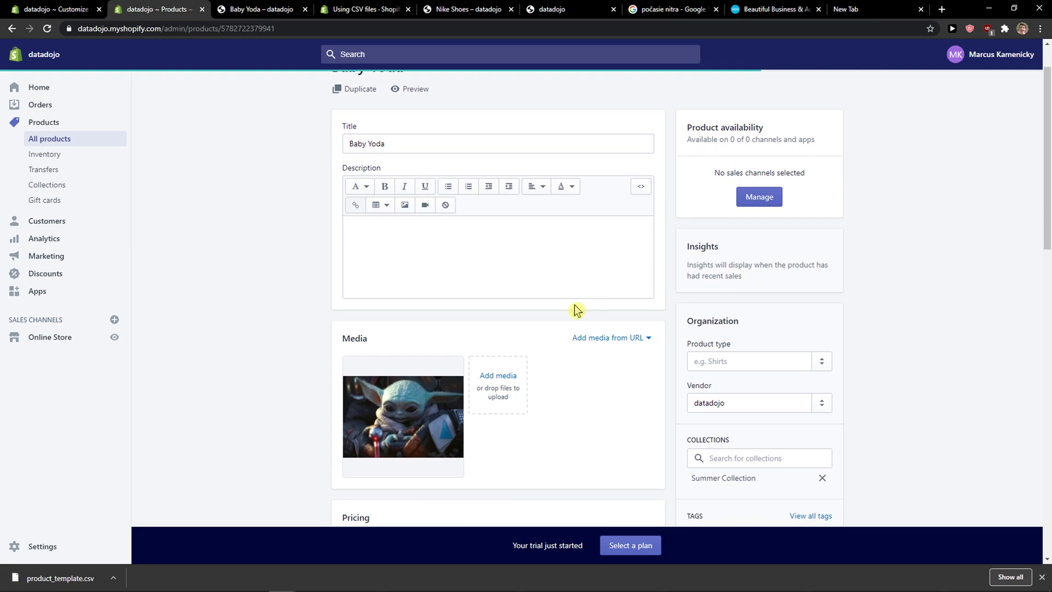
scroll(573, 309, "up", 1)
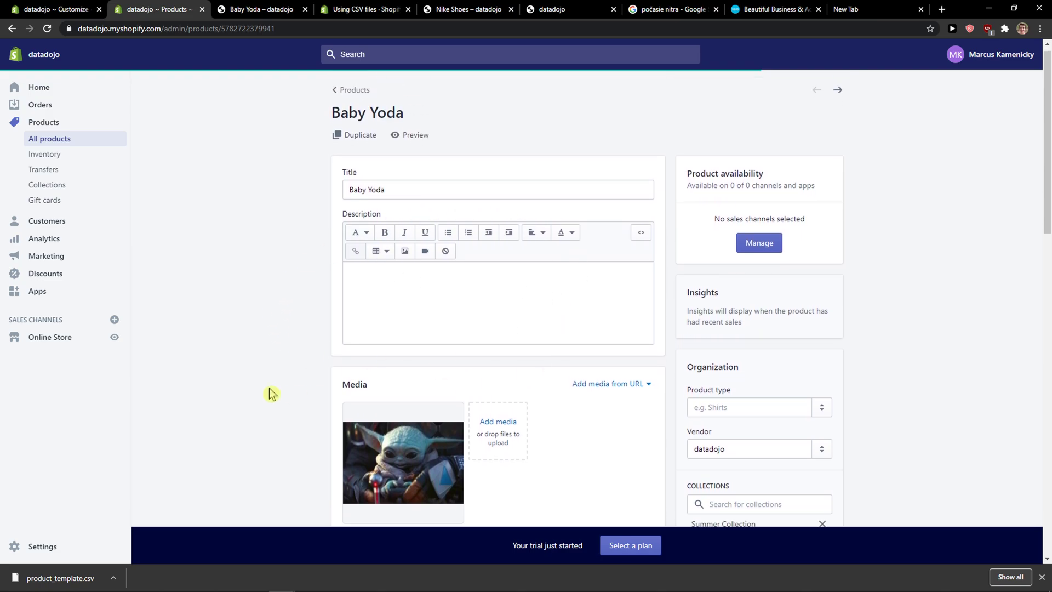
scroll(273, 394, "down", 2)
scroll(273, 393, "down", 1)
scroll(272, 393, "down", 1)
scroll(272, 394, "down", 3)
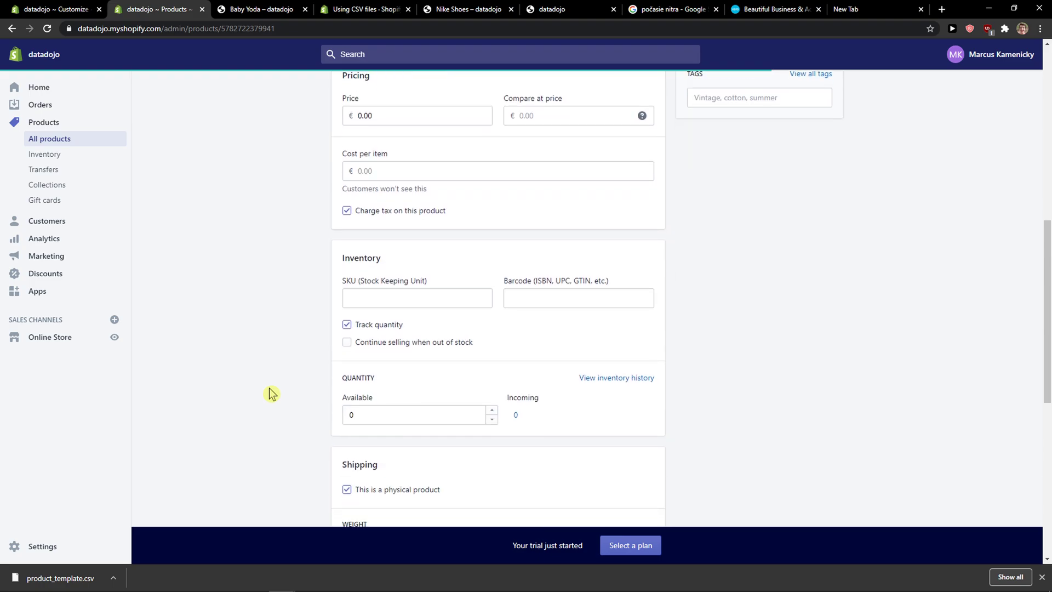
scroll(272, 394, "down", 3)
scroll(284, 403, "down", 3)
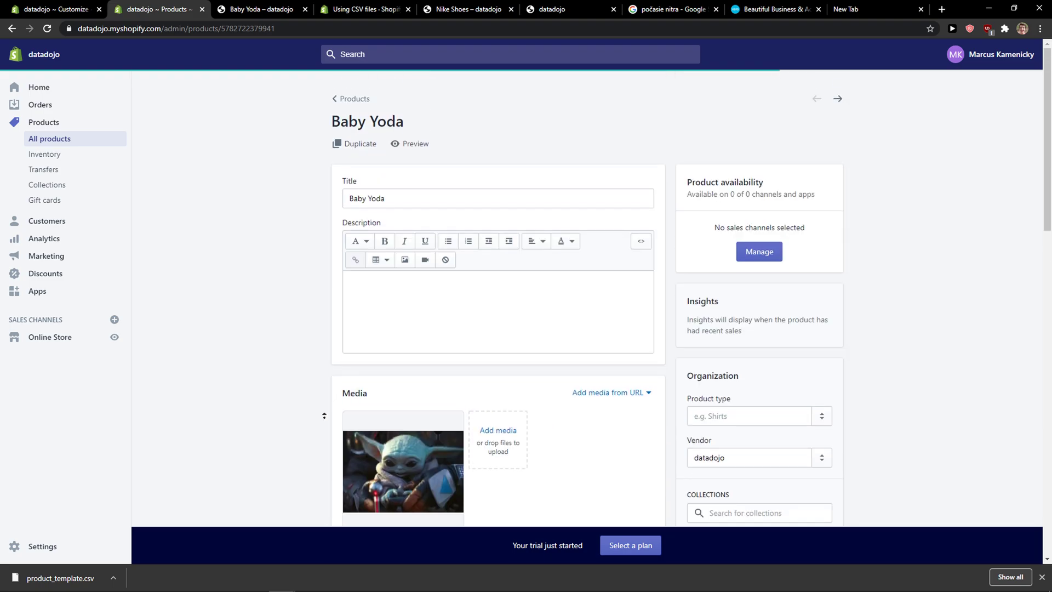
left_click(355, 100)
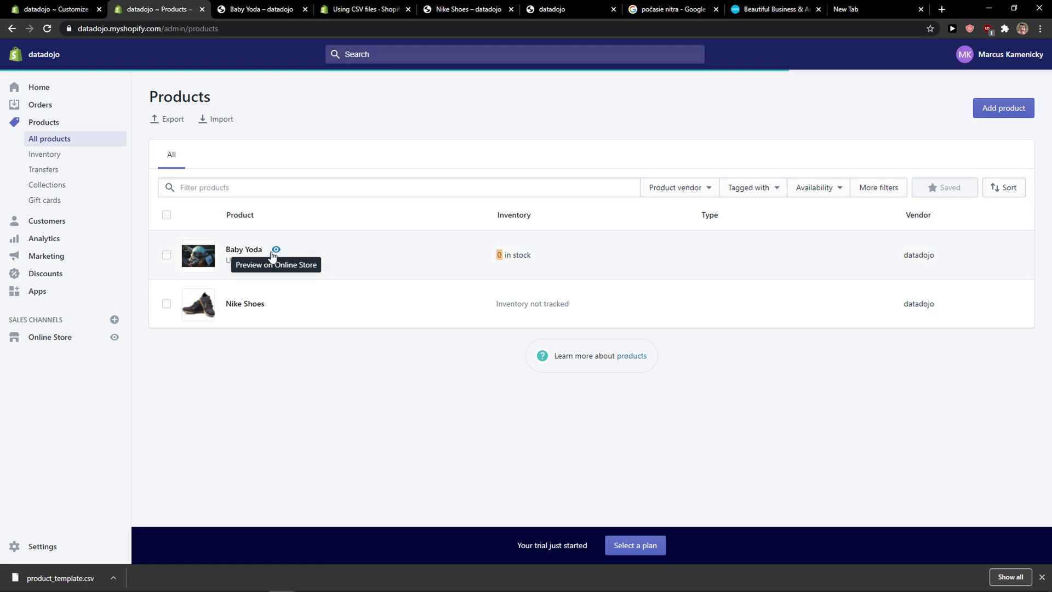
left_click(276, 249)
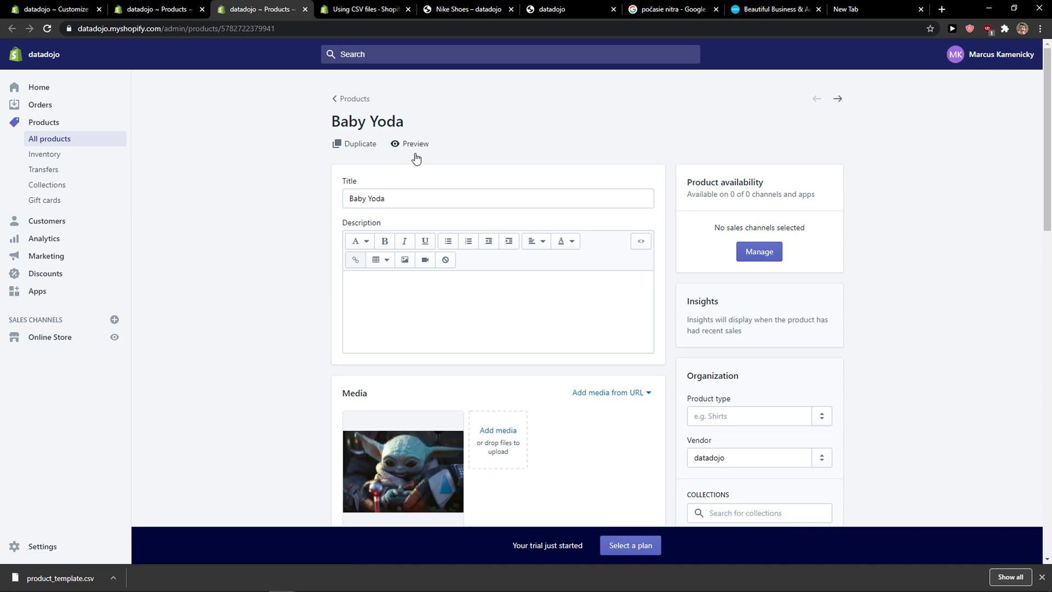
Preview Baby Yoda's storefront page, highlight its Sold out badge, and return to the admin tab
left_click(416, 148)
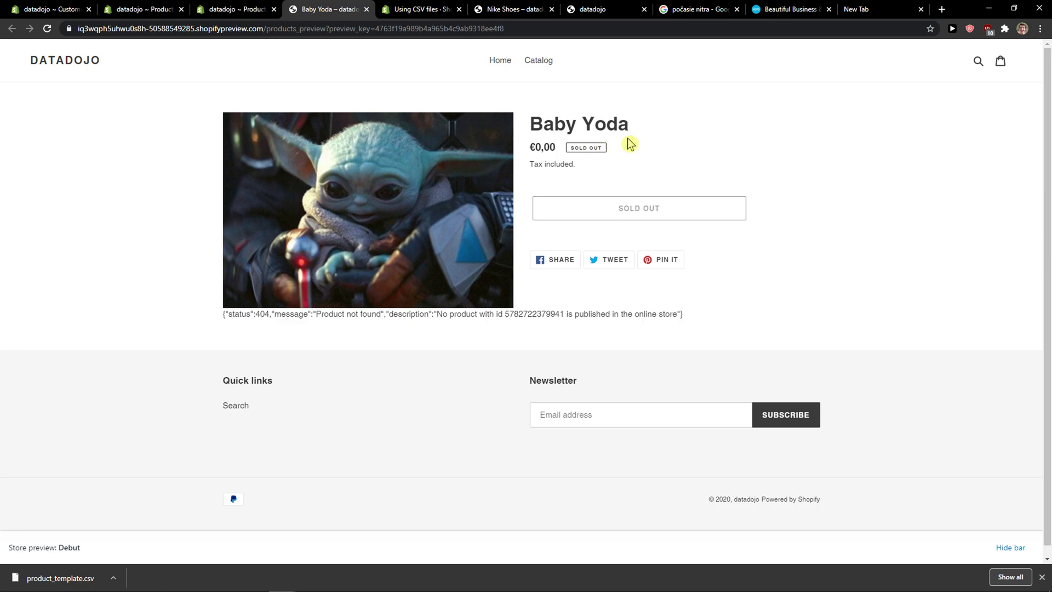
left_click_drag(567, 156, 634, 154)
left_click(153, 9)
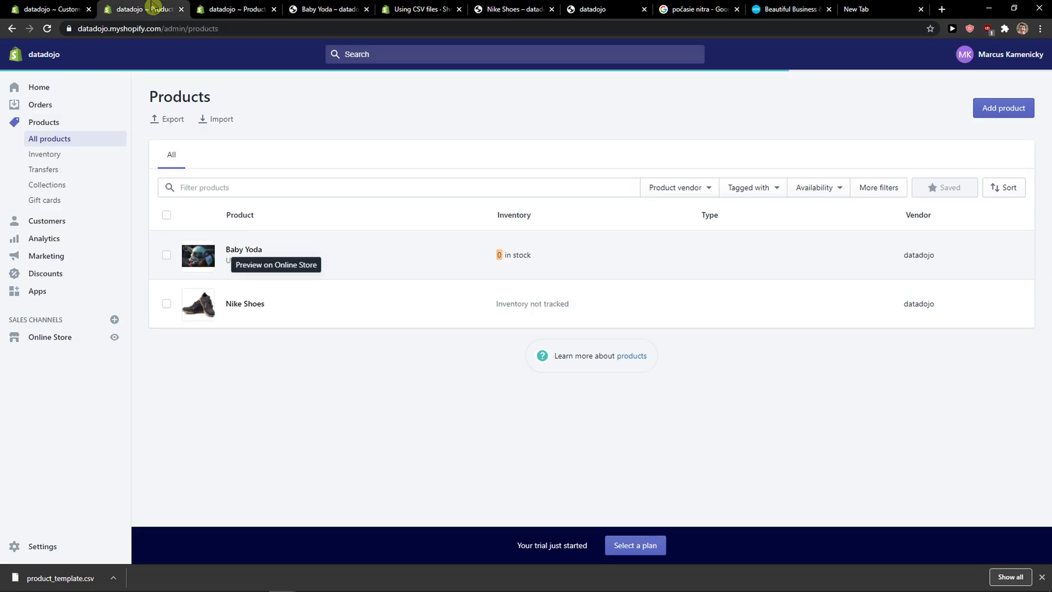
left_click(942, 8)
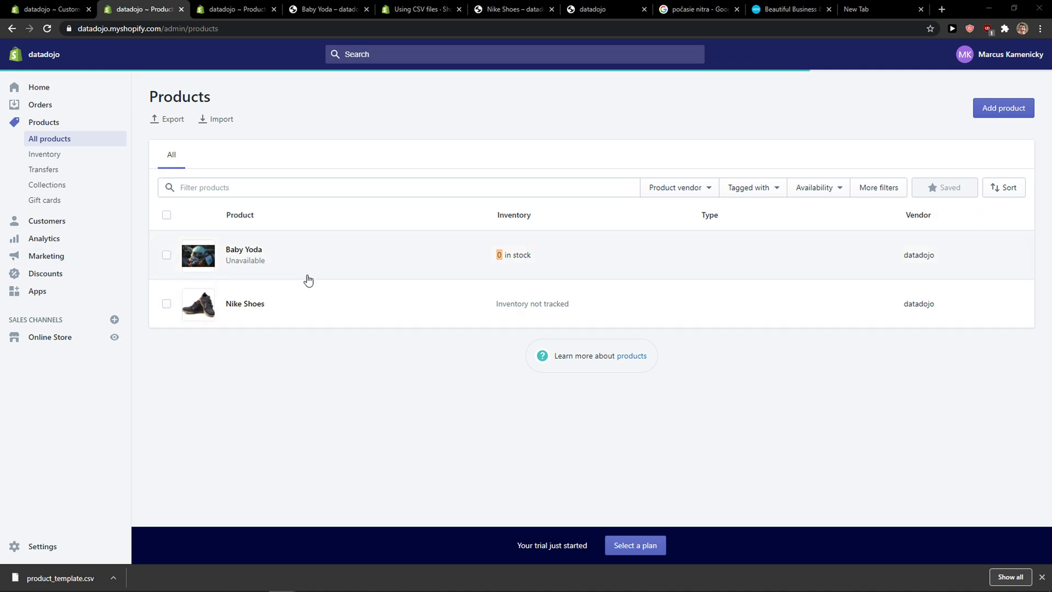
Reopen Baby Yoda's product page and review its channels, €0.00 price and Summer Collection
left_click(370, 249)
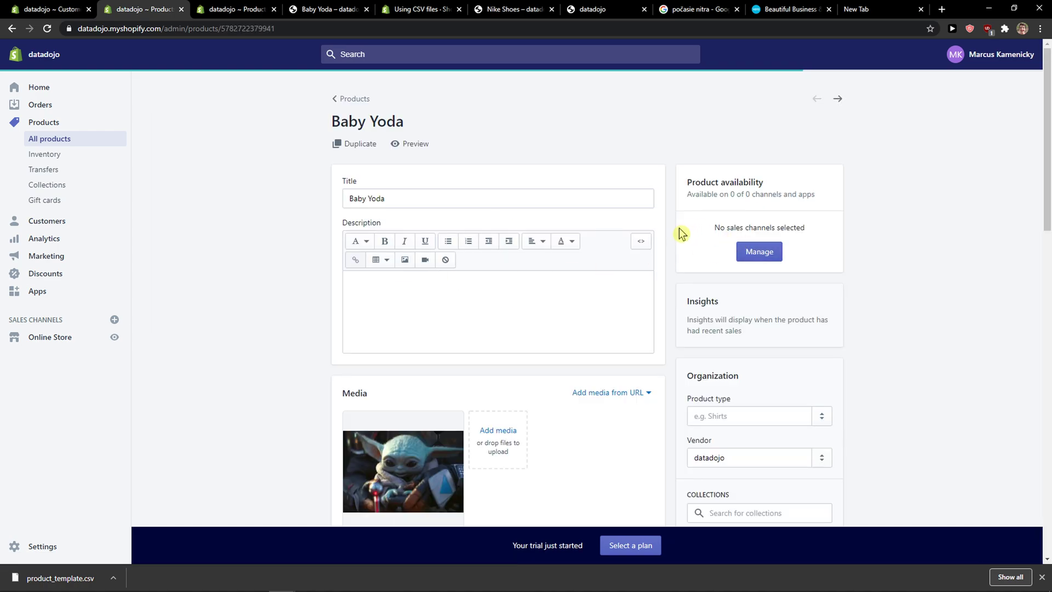
scroll(683, 295, "down", 1)
scroll(679, 296, "down", 2)
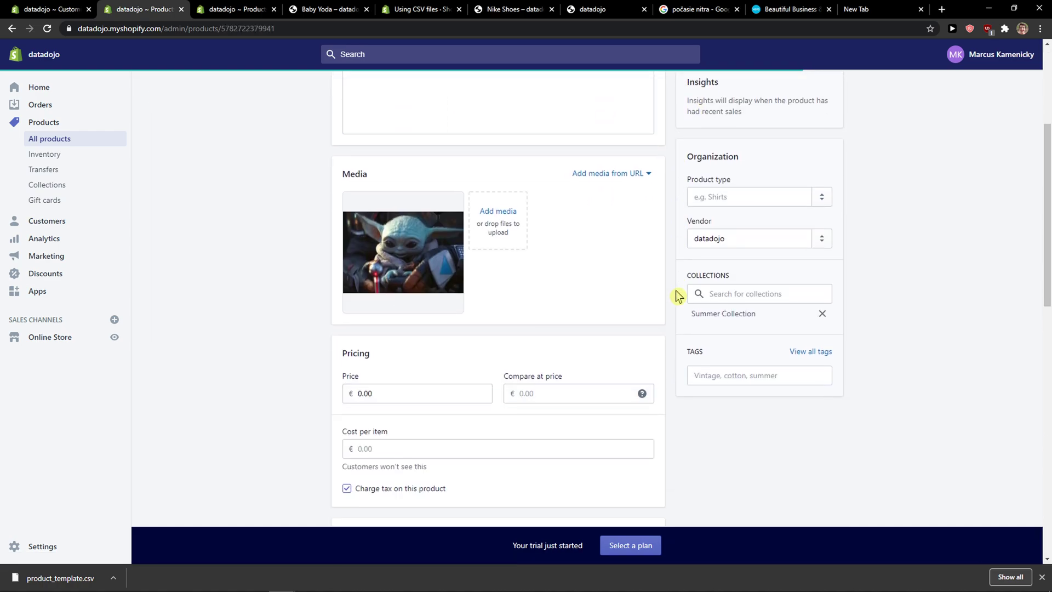
scroll(677, 295, "down", 1)
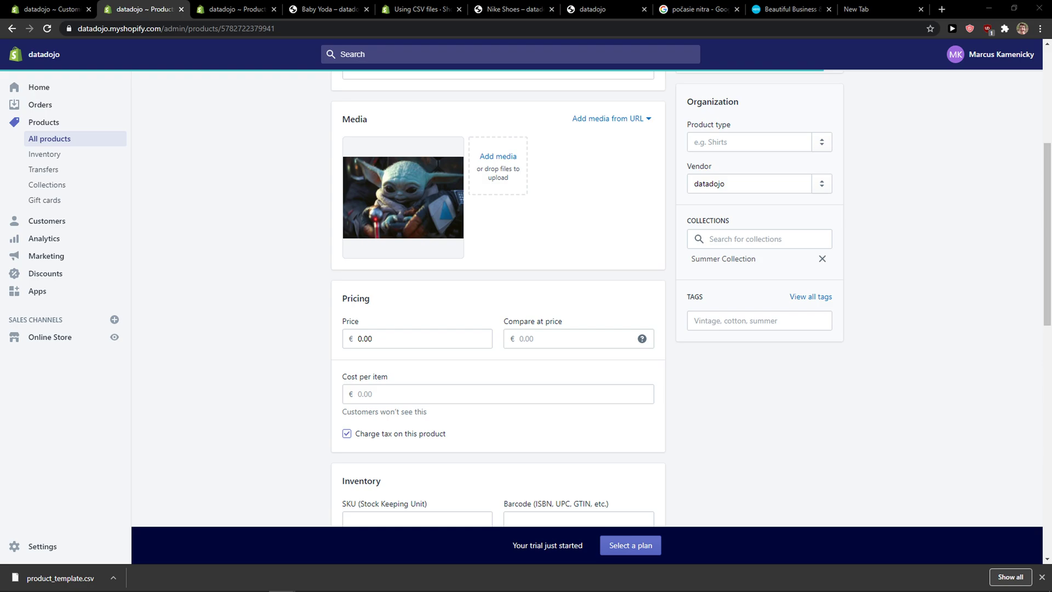
scroll(399, 258, "down", 1)
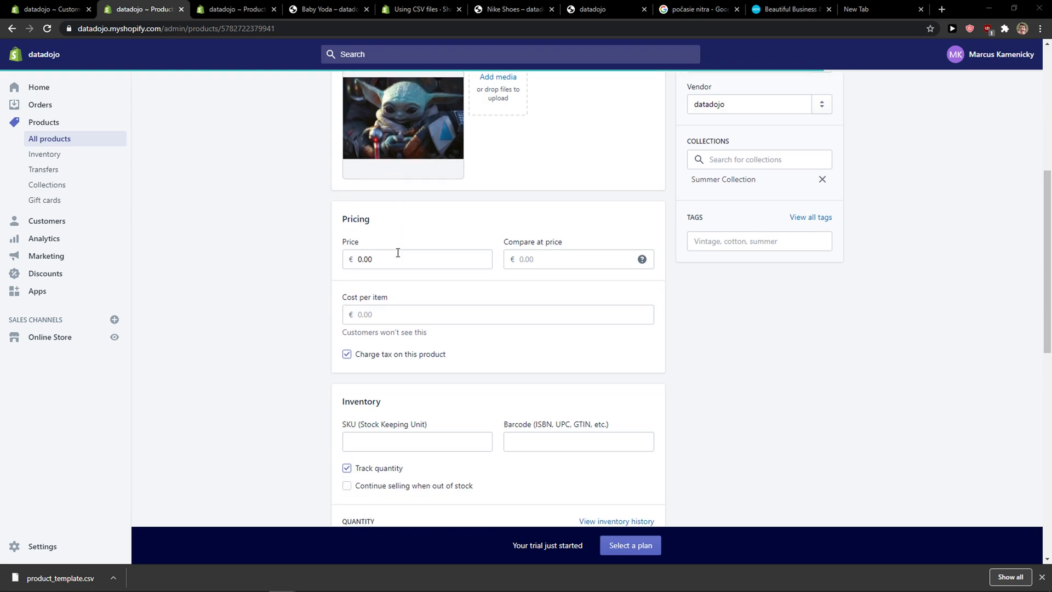
scroll(345, 291, "down", 1)
scroll(340, 294, "down", 3)
scroll(273, 405, "down", 1)
scroll(274, 404, "down", 1)
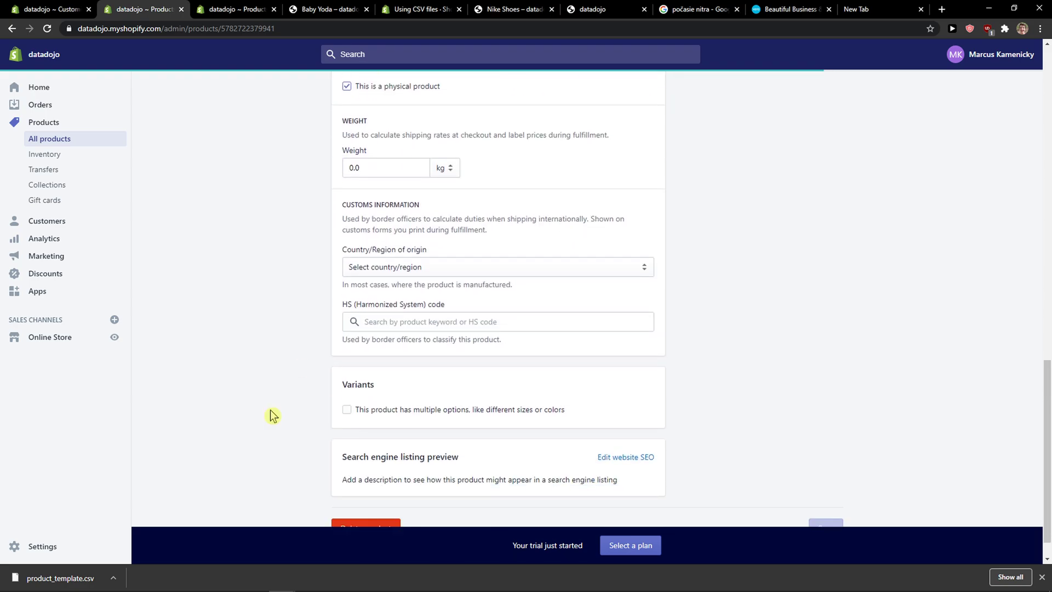
scroll(272, 376, "up", 5)
scroll(301, 280, "up", 1)
middle_click(296, 297)
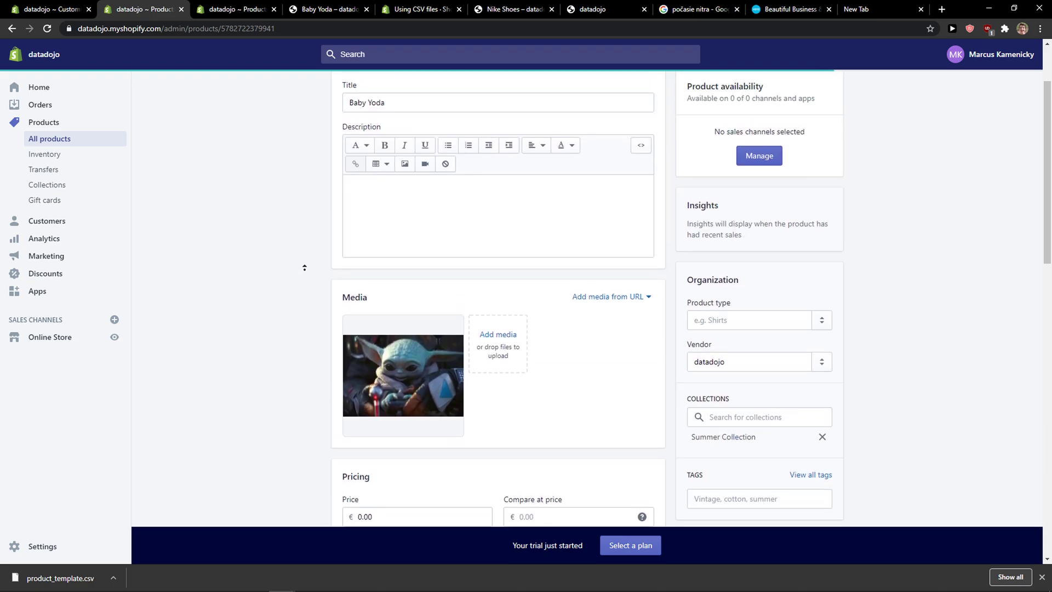
left_click(734, 255)
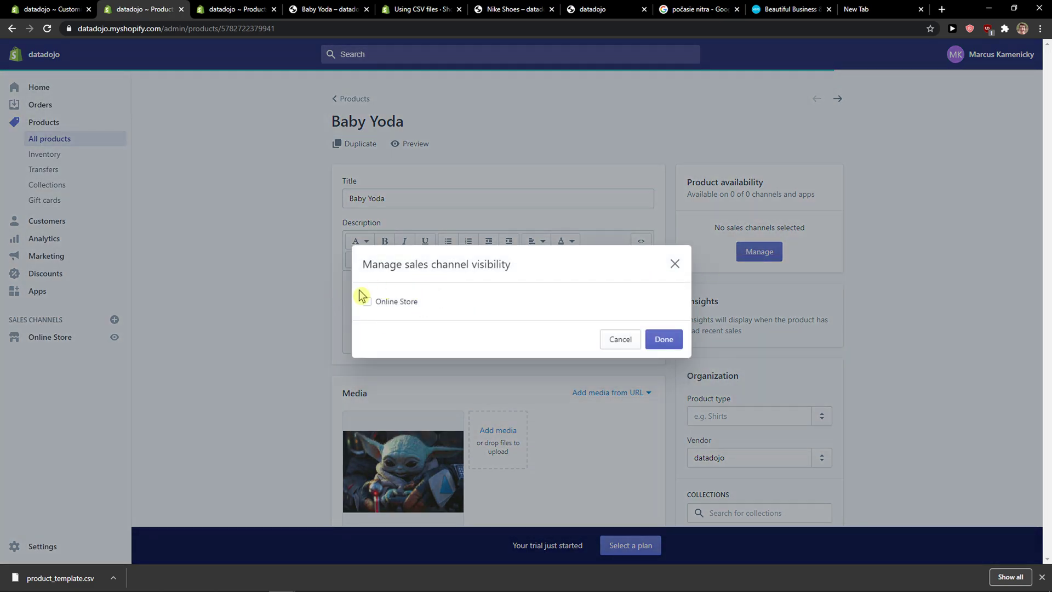
left_click(383, 304)
left_click(674, 264)
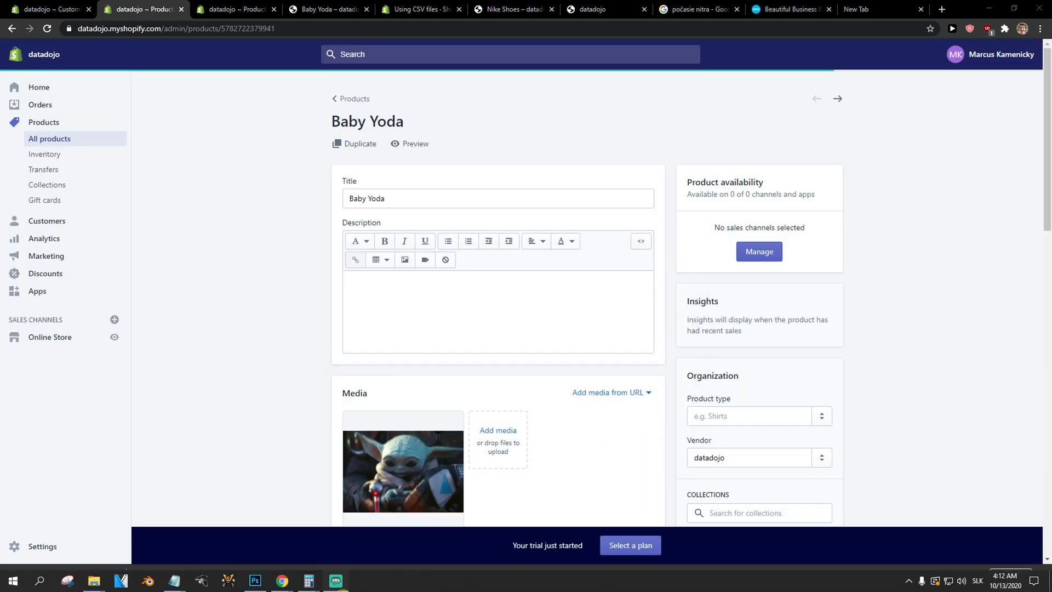